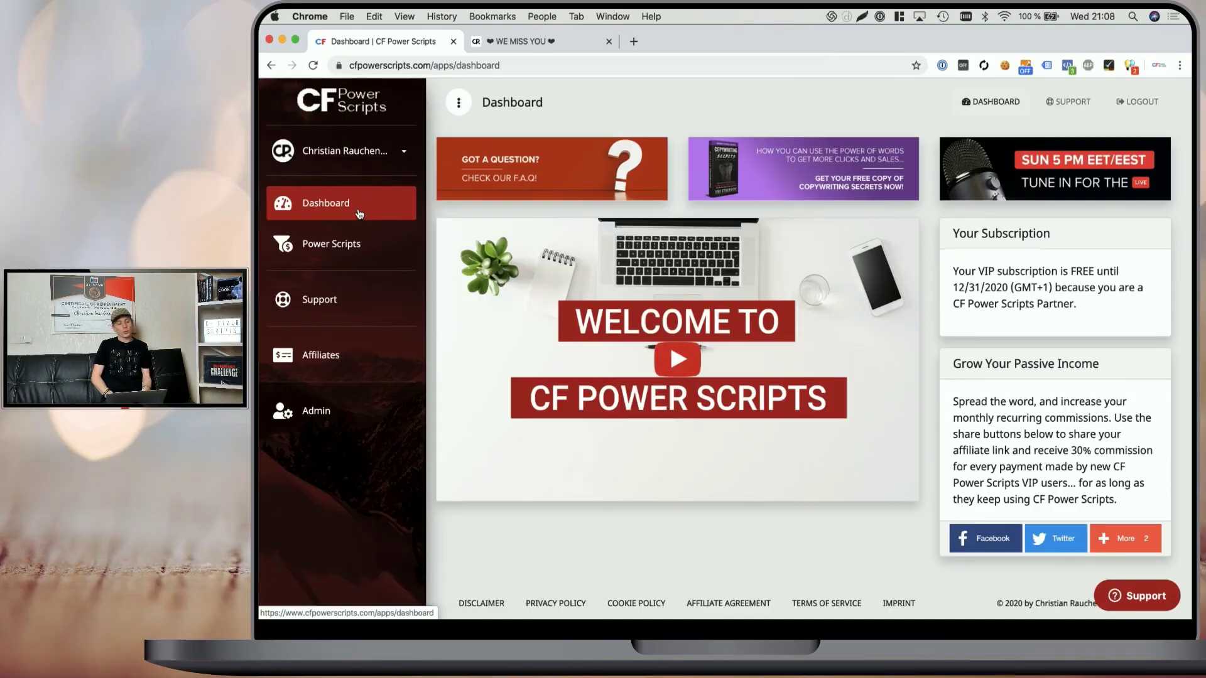
Go to the Power Scripts overview listing the account's five funnels
{"action": "left_click", "coordinate": [316, 252]}
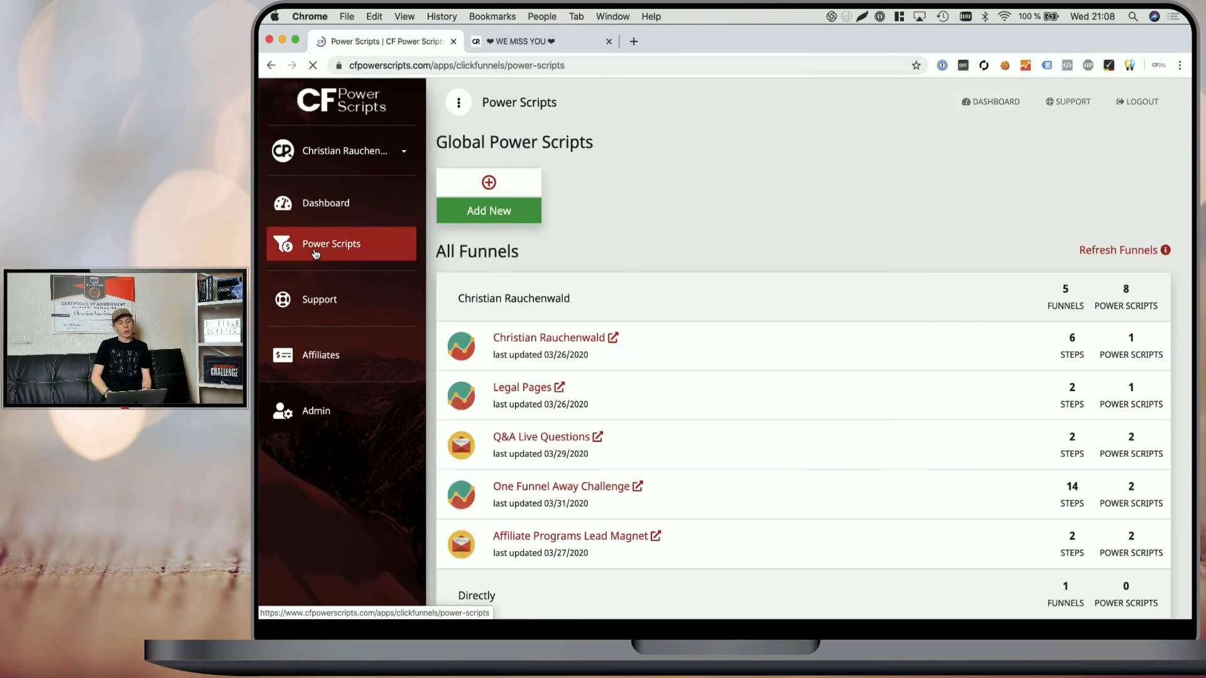
Expand the Power Scripts group and open the CF Power Scripts Demo funnel's CF YouTube Pro step
{"action": "scroll", "coordinate": [754, 262], "scroll_direction": "down", "scroll_amount": 1}
{"action": "scroll", "coordinate": [754, 259], "scroll_direction": "down", "scroll_amount": 3}
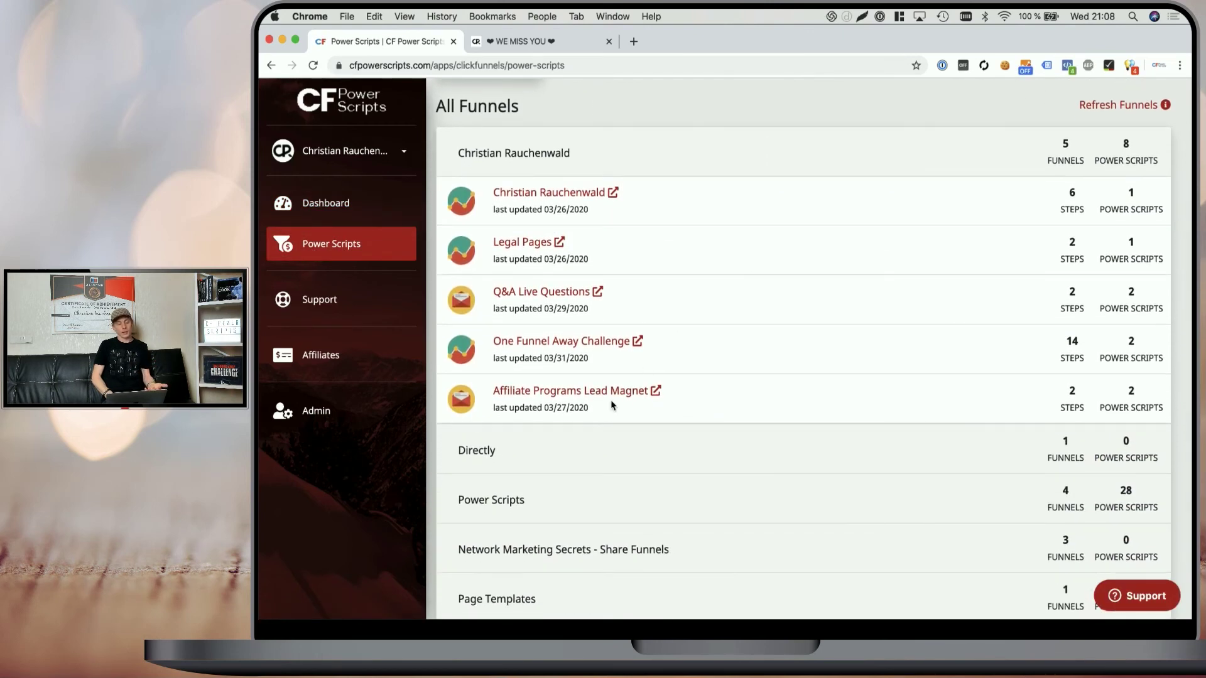
{"action": "left_click", "coordinate": [492, 501]}
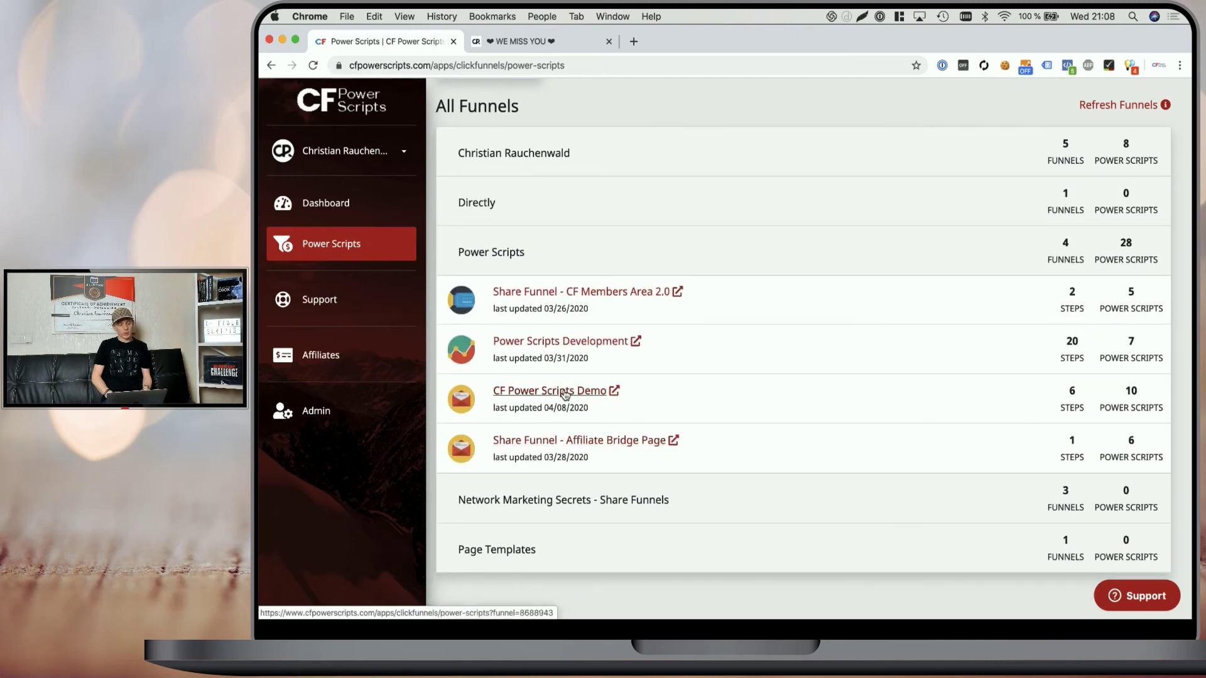
{"action": "left_click", "coordinate": [565, 393]}
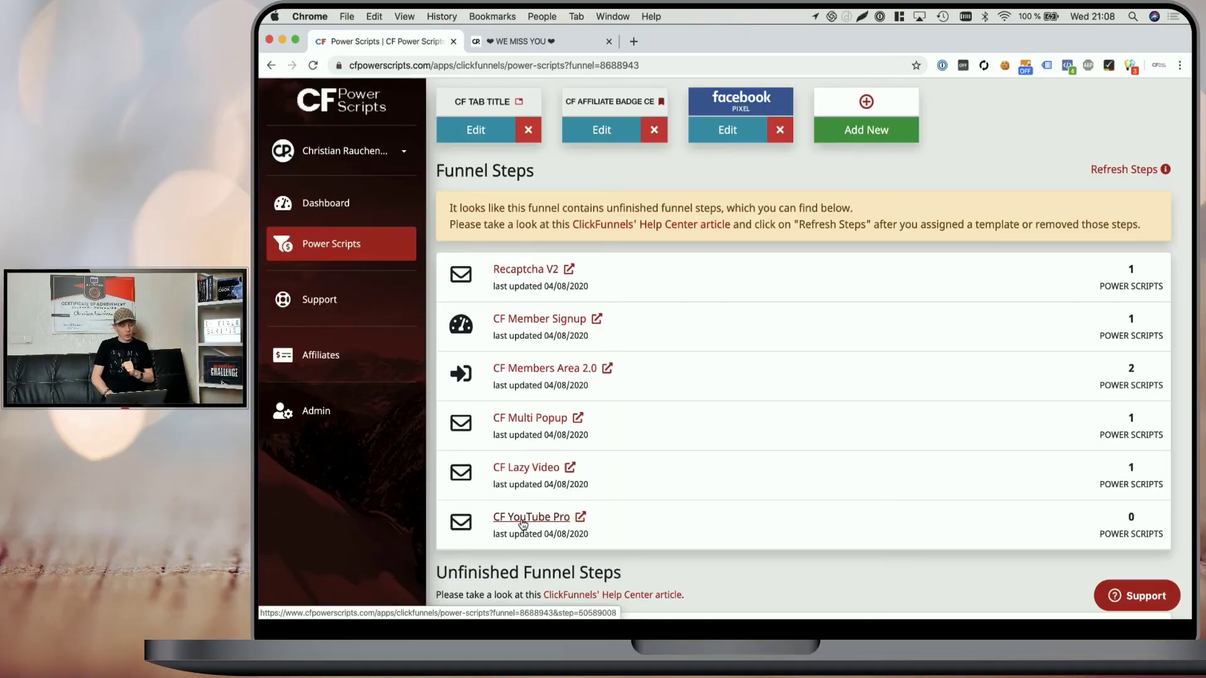
{"action": "left_click", "coordinate": [522, 518]}
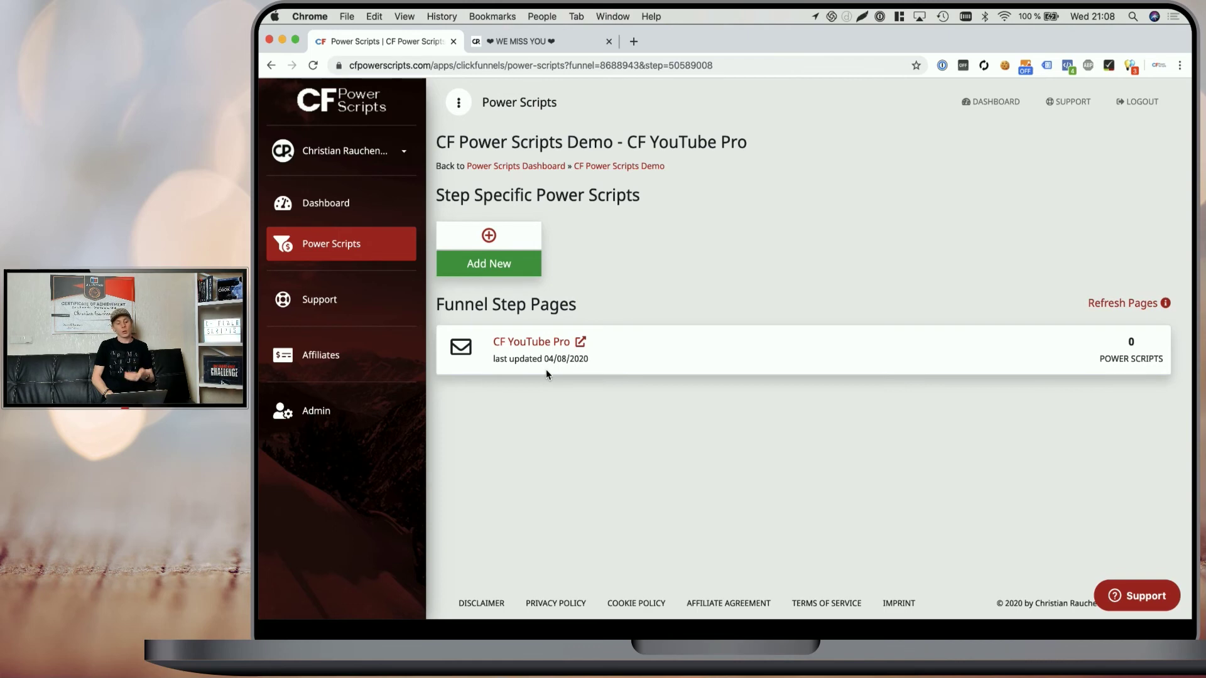
Open the CF YouTube Pro step in the ClickFunnels page editor in a new tab
{"action": "left_click", "coordinate": [581, 344]}
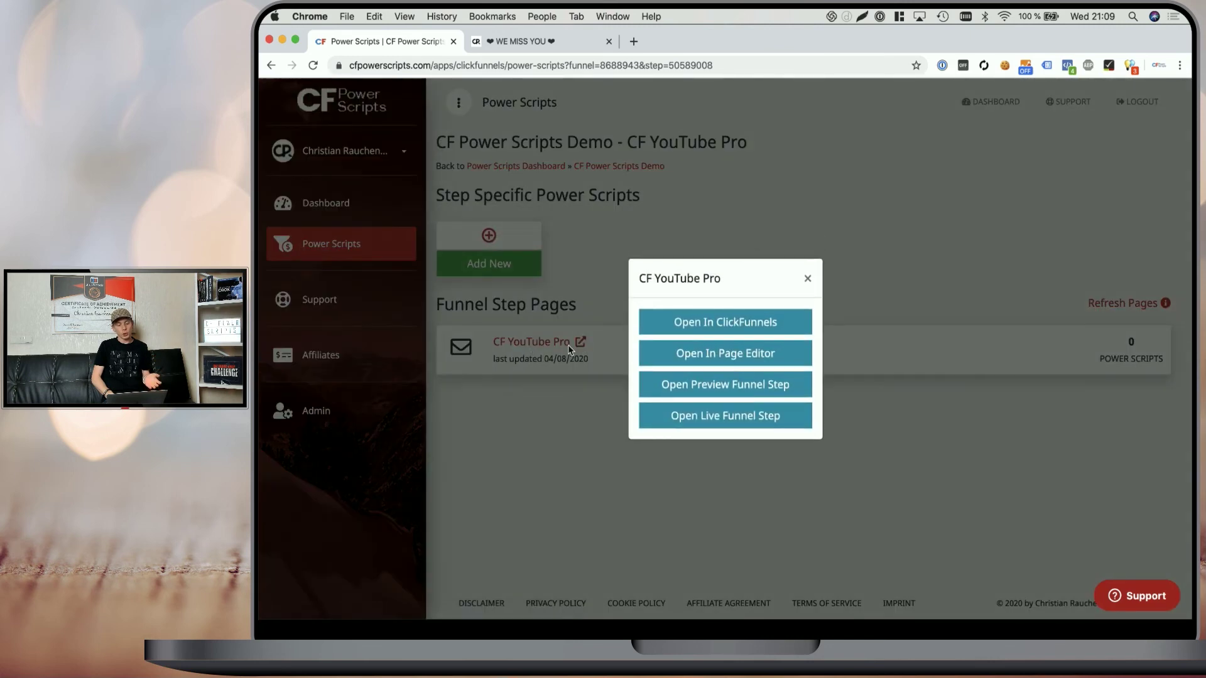
{"action": "left_click", "coordinate": [694, 356]}
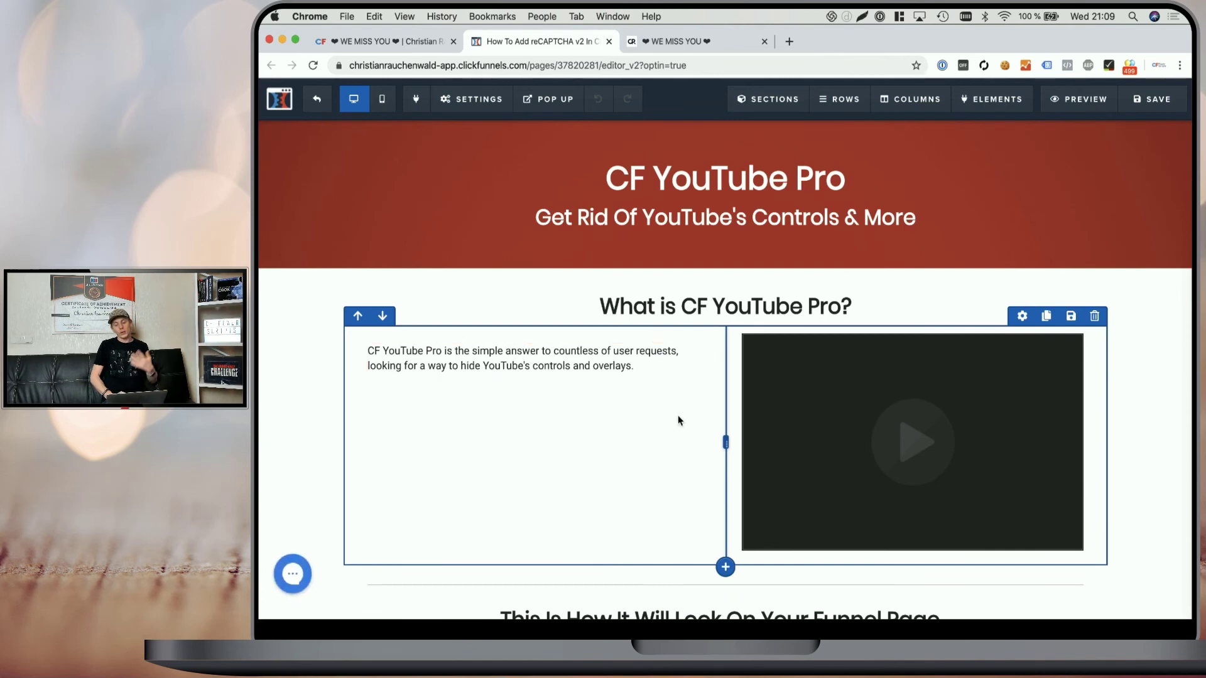
Look over the editor page, then preview the live CF YouTube Pro page in a new tab
{"action": "scroll", "coordinate": [678, 420], "scroll_direction": "down", "scroll_amount": 3}
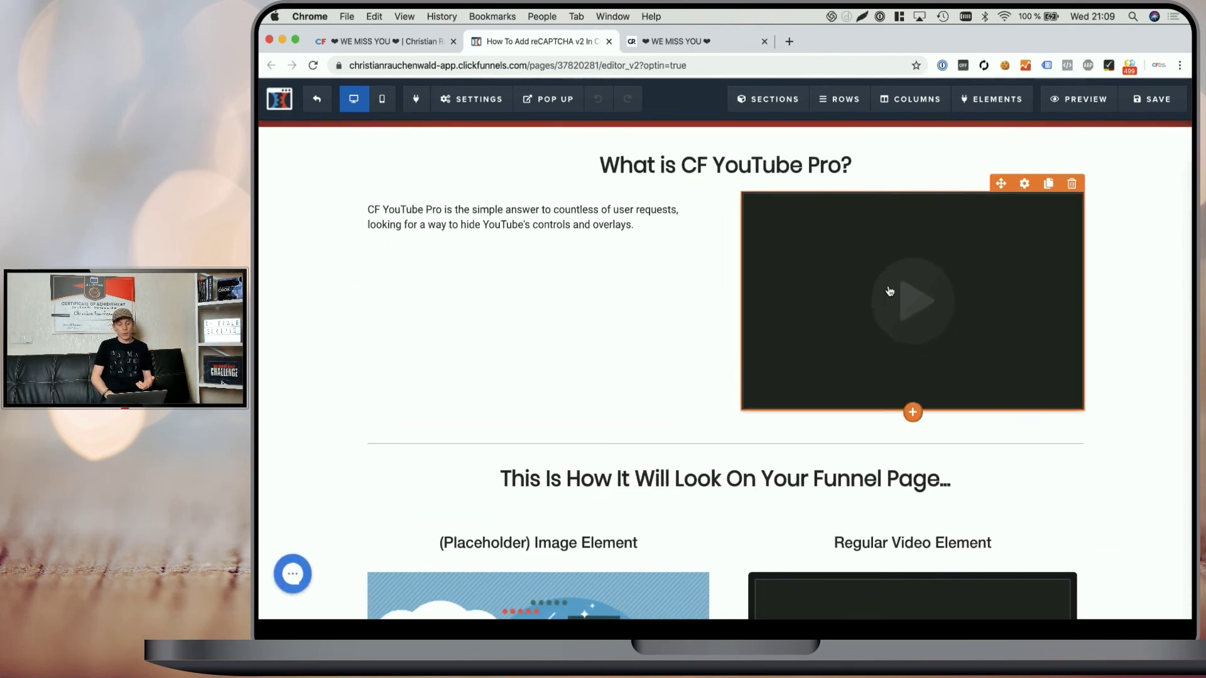
{"action": "scroll", "coordinate": [844, 297], "scroll_direction": "down", "scroll_amount": 5}
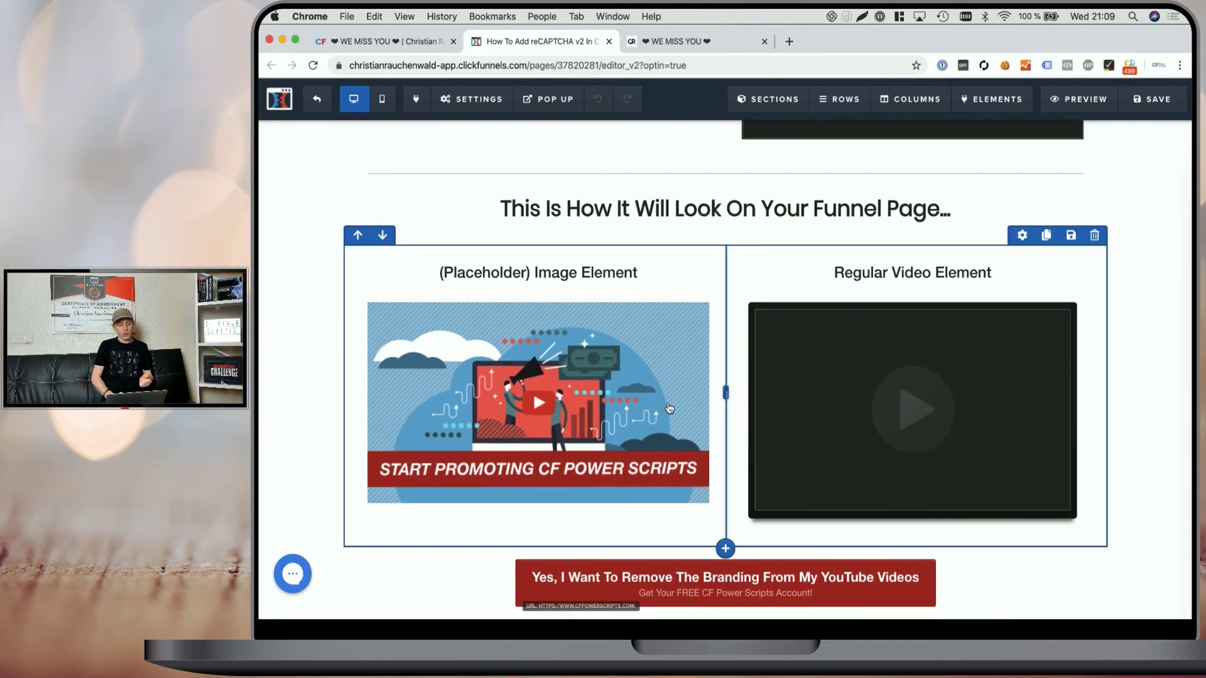
{"action": "scroll", "coordinate": [627, 403], "scroll_direction": "down", "scroll_amount": 5}
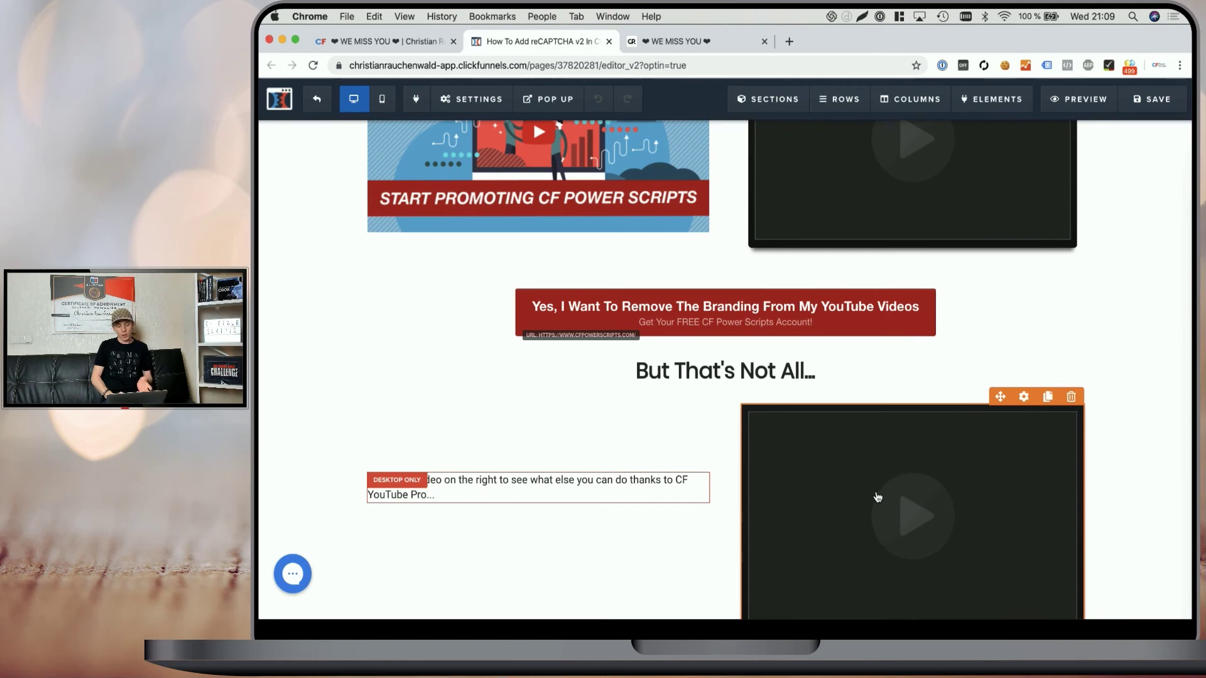
{"action": "left_click", "coordinate": [1079, 99]}
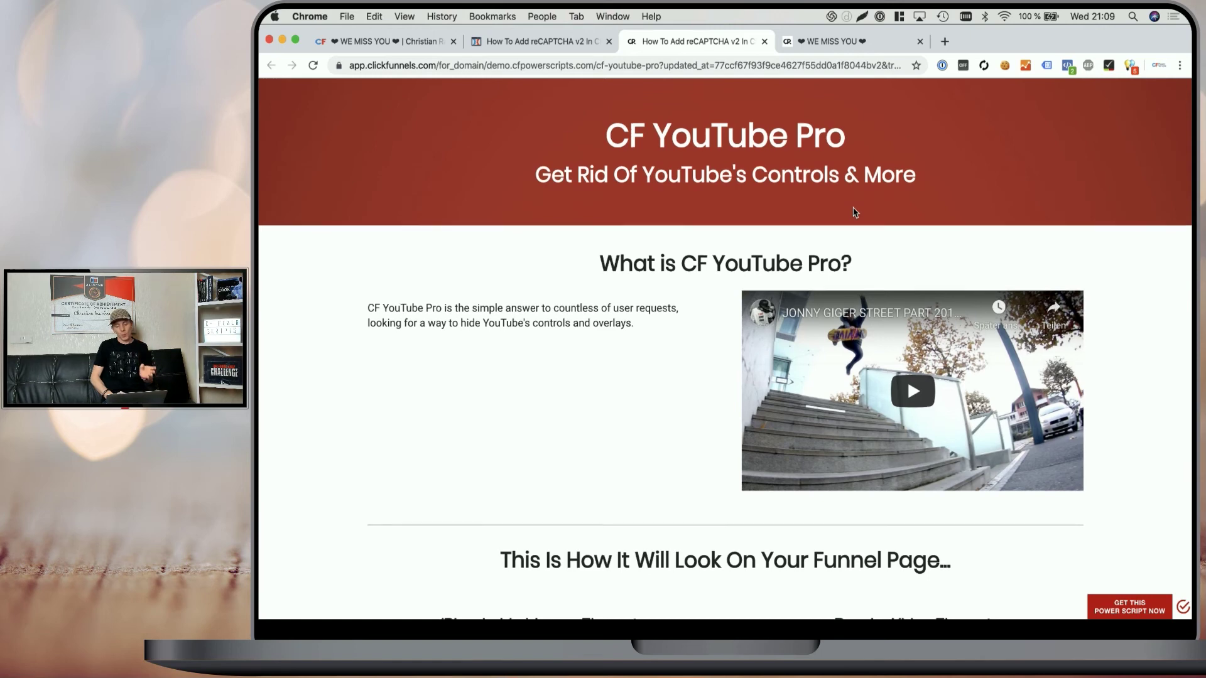
Review the preview's videos and image, then return to the page editor tab
{"action": "scroll", "coordinate": [854, 211], "scroll_direction": "down", "scroll_amount": 3}
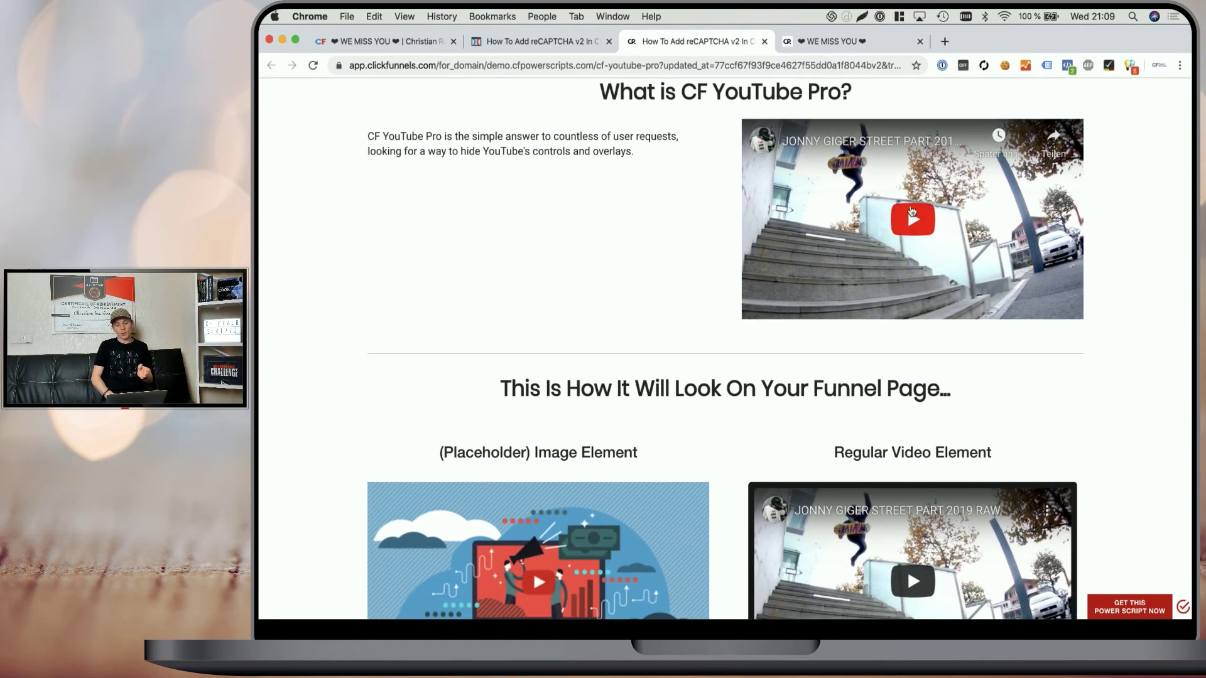
{"action": "scroll", "coordinate": [912, 211], "scroll_direction": "down", "scroll_amount": 8}
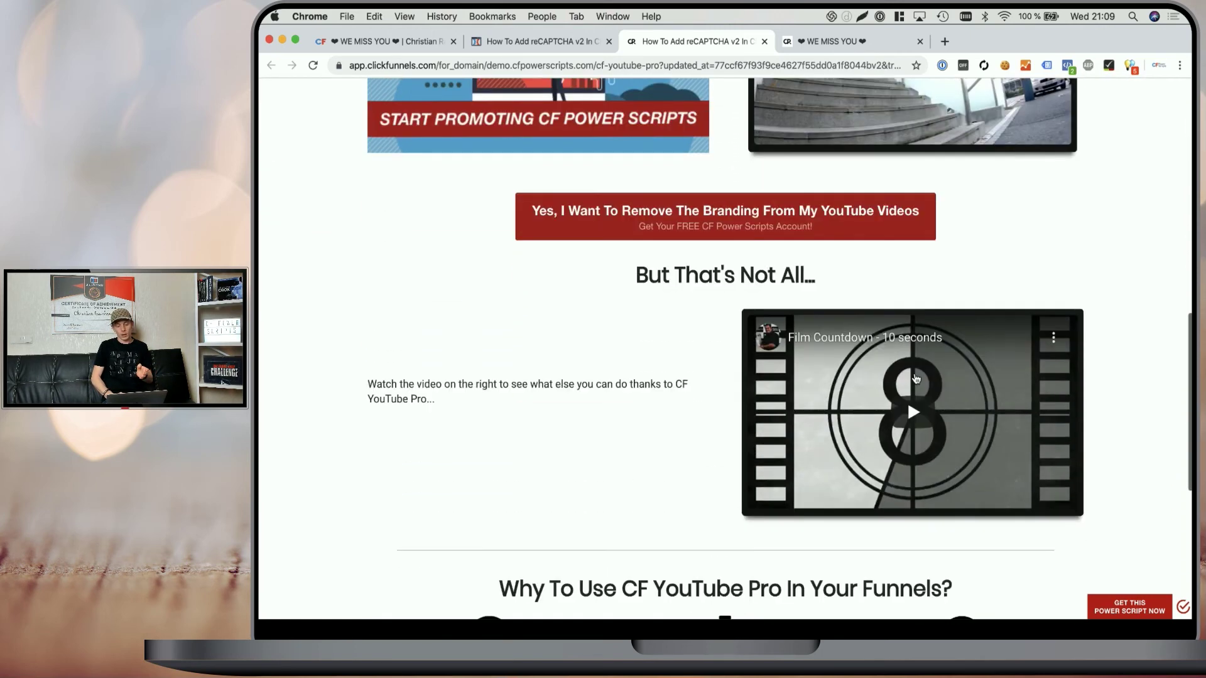
{"action": "scroll", "coordinate": [852, 395], "scroll_direction": "up", "scroll_amount": 4}
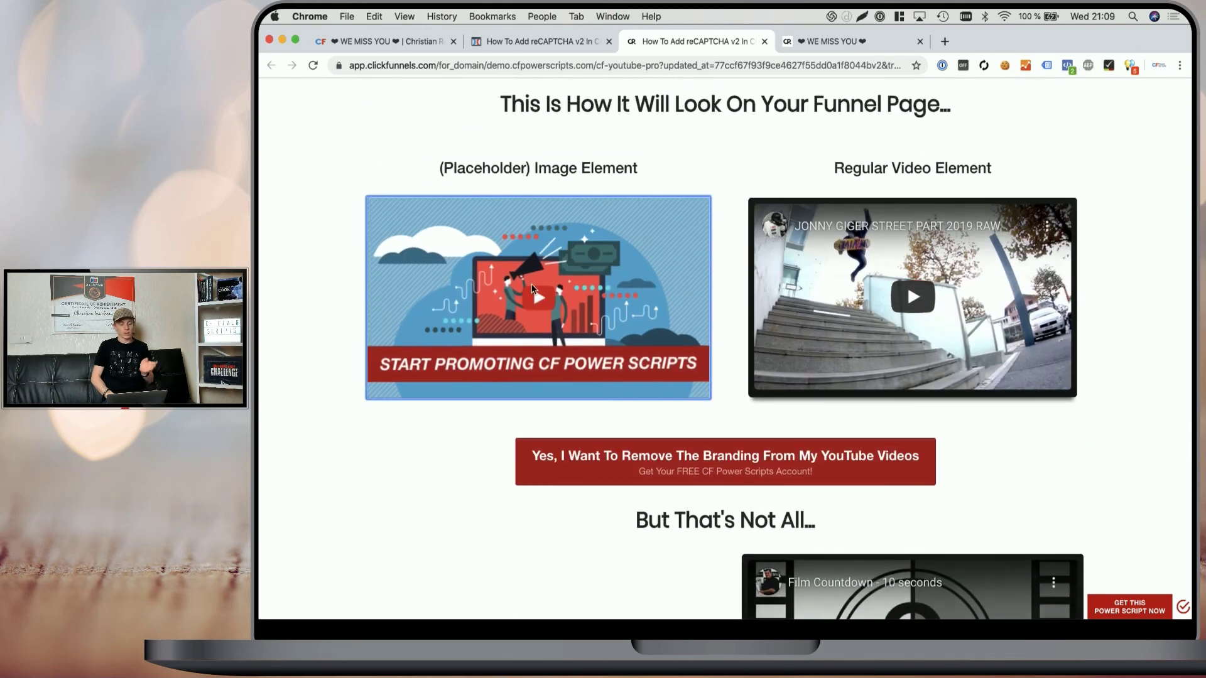
{"action": "left_click", "coordinate": [568, 44]}
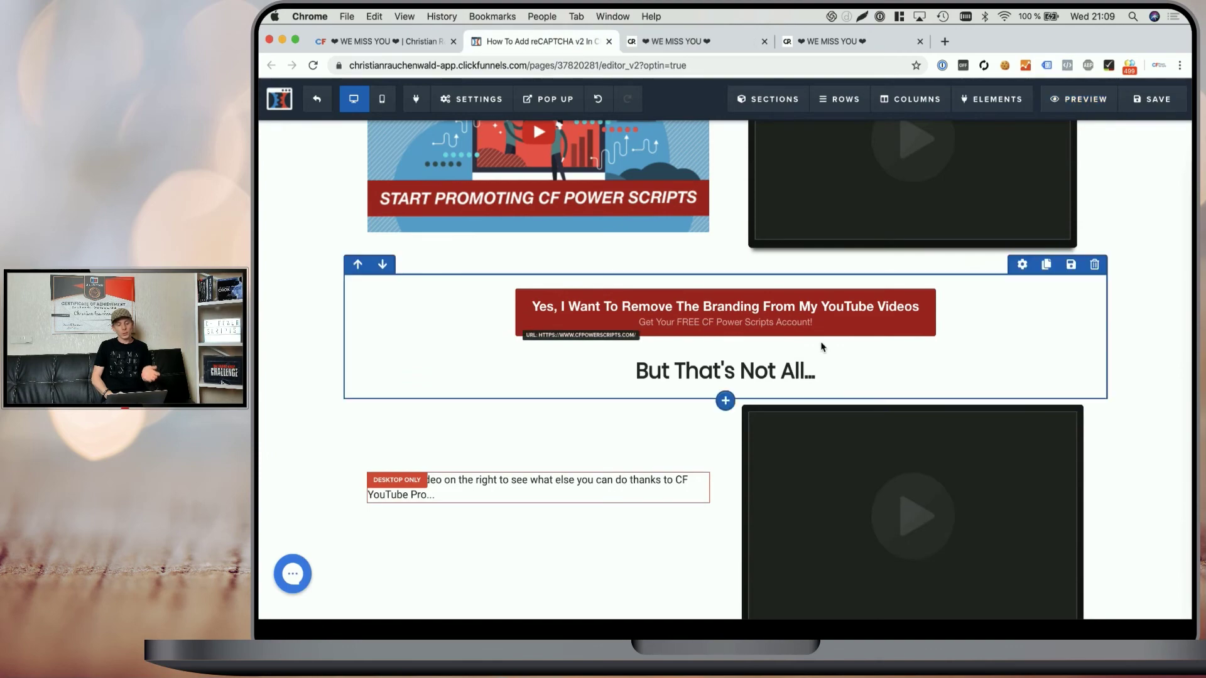
Check the Elements panel, then select the placeholder image and open its settings
{"action": "scroll", "coordinate": [821, 346], "scroll_direction": "up", "scroll_amount": 5}
{"action": "scroll", "coordinate": [703, 281], "scroll_direction": "up", "scroll_amount": 1}
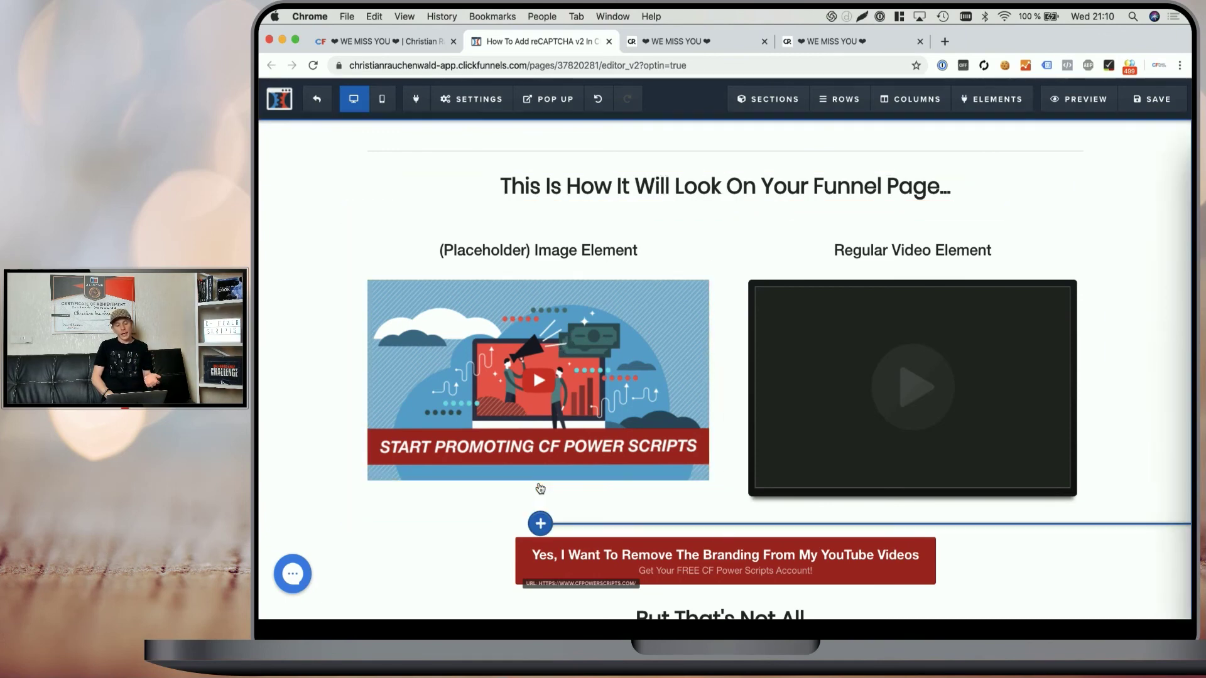
{"action": "left_click", "coordinate": [540, 523]}
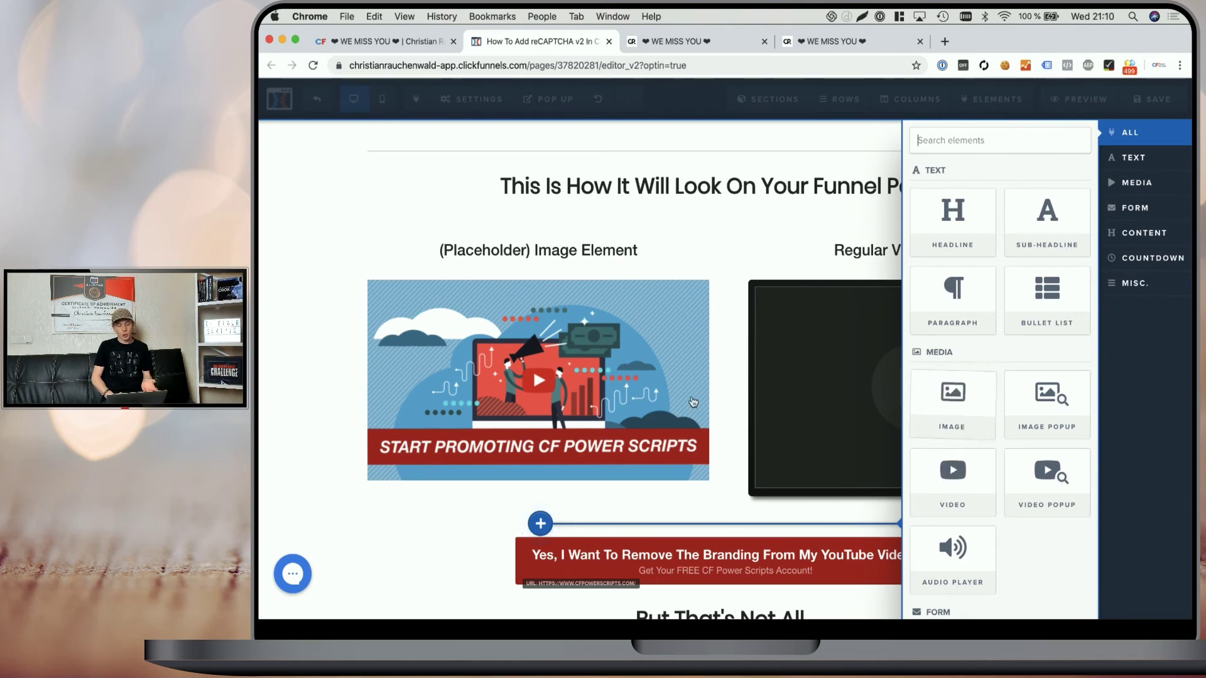
{"action": "left_click", "coordinate": [582, 370]}
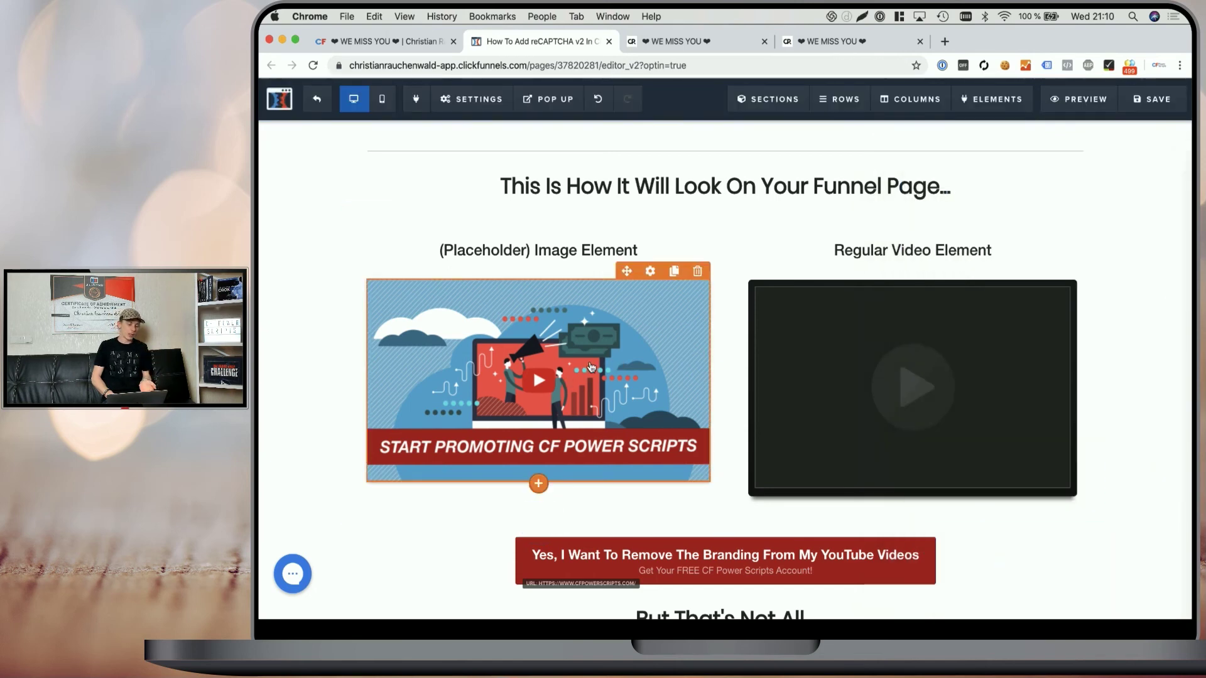
{"action": "left_click", "coordinate": [590, 367]}
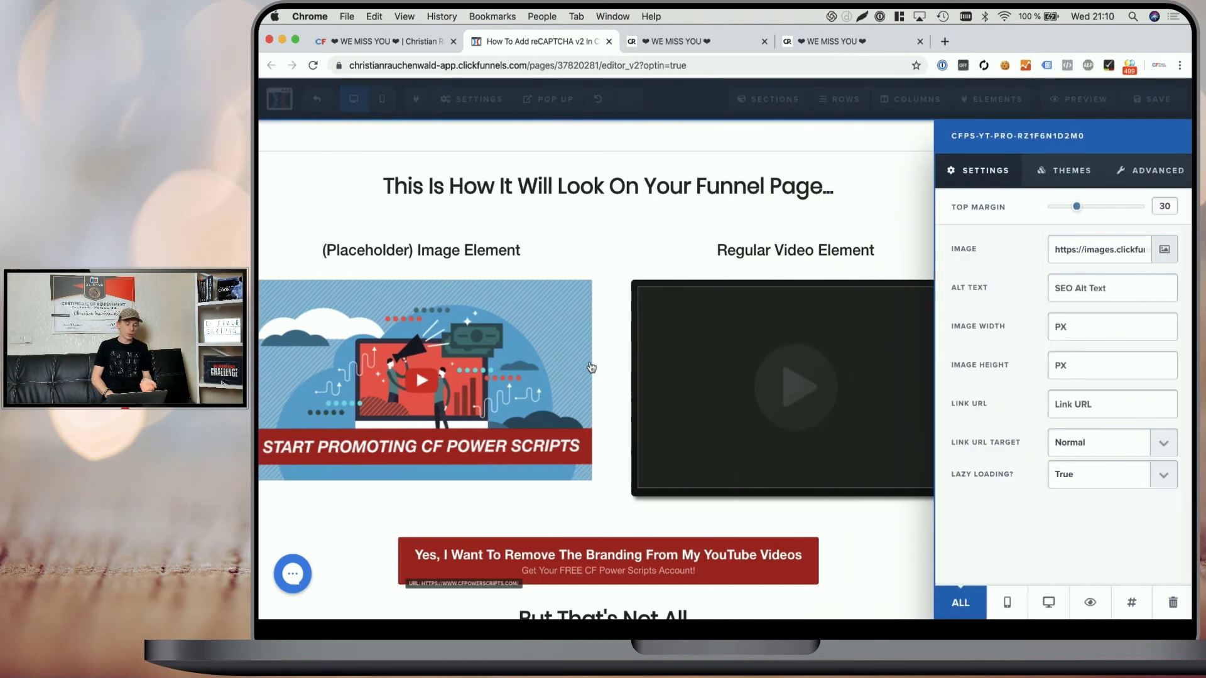
Dismiss the Uploaded Images library unchanged and show the image's CSS info, #tmp_image-10527
{"action": "left_click", "coordinate": [1162, 252]}
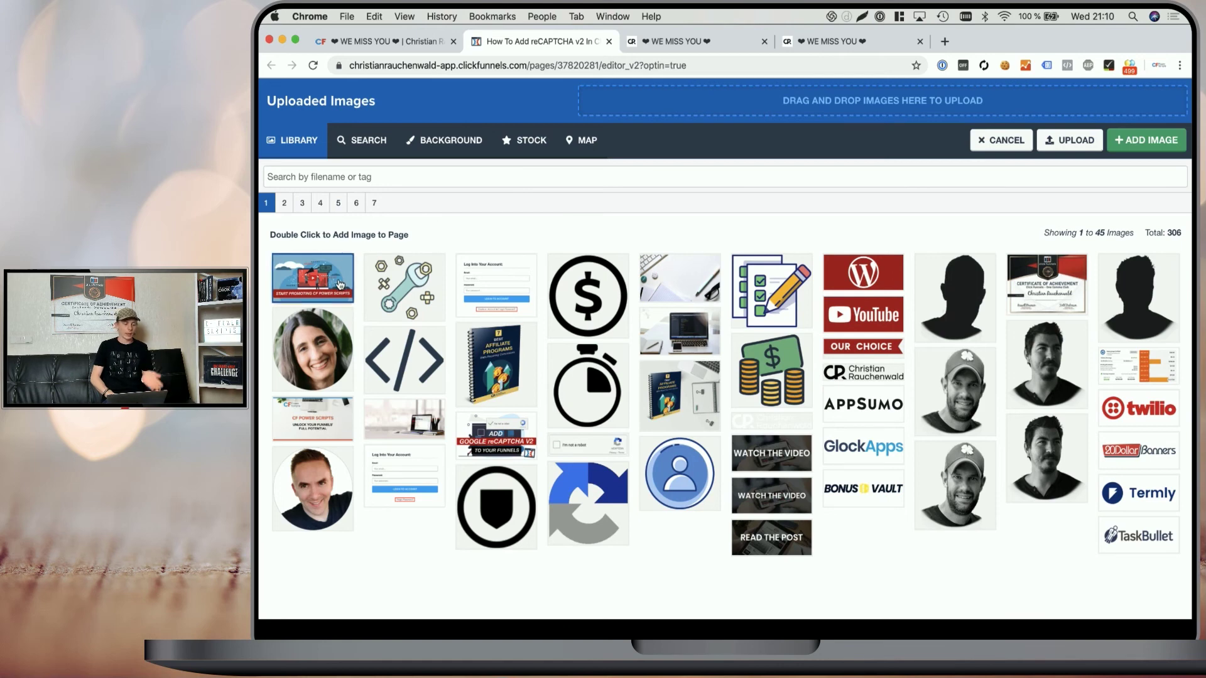
{"action": "left_click", "coordinate": [1008, 141]}
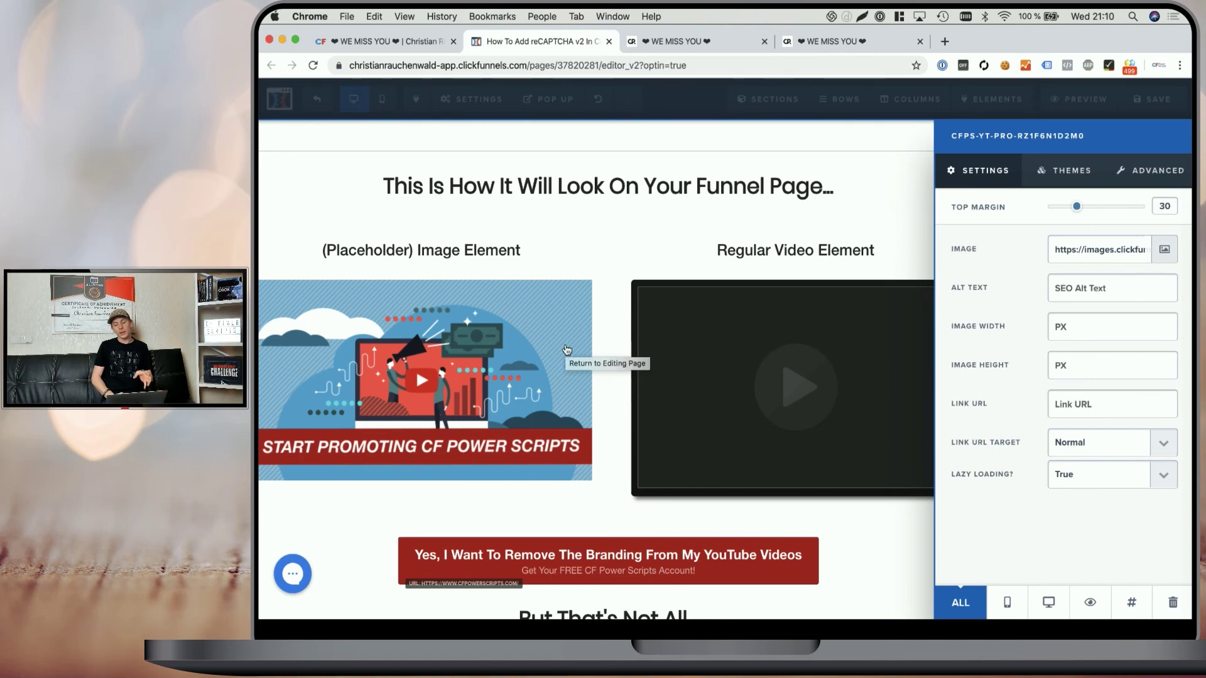
{"action": "left_click", "coordinate": [1132, 605]}
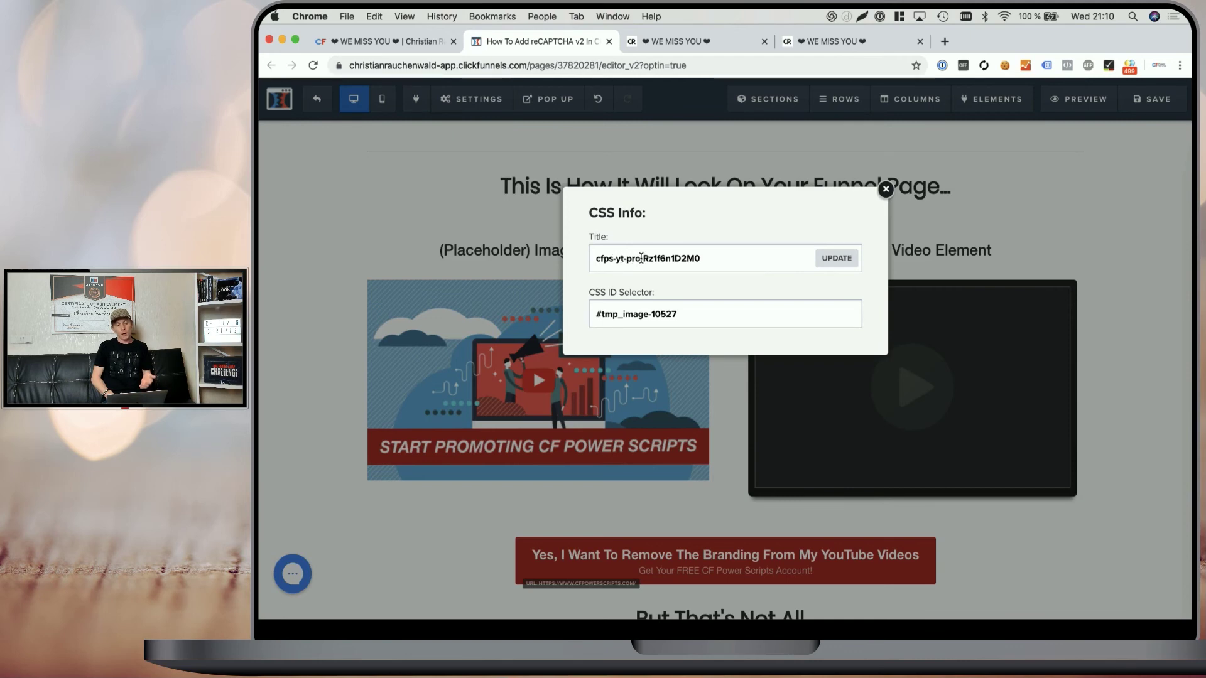
{"action": "left_click", "coordinate": [727, 257]}
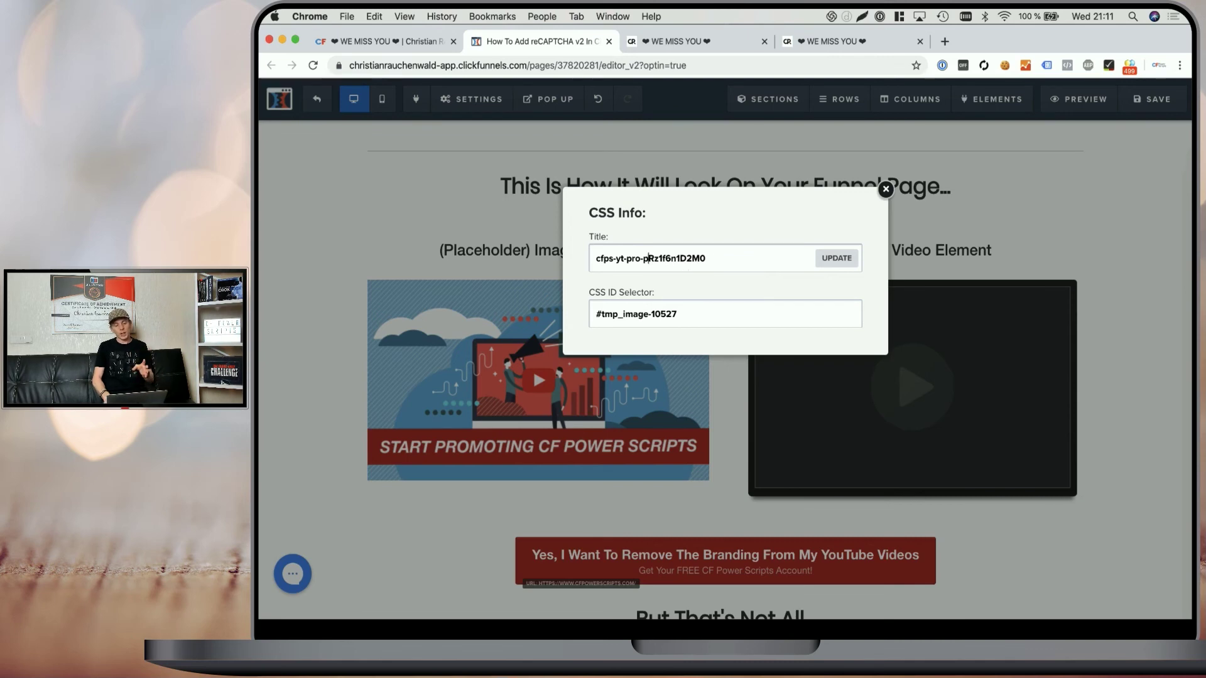
Update the placeholder image's CSS title to cfps-yt-pro-Rz1f6n1D2M0
{"action": "left_click", "coordinate": [836, 258]}
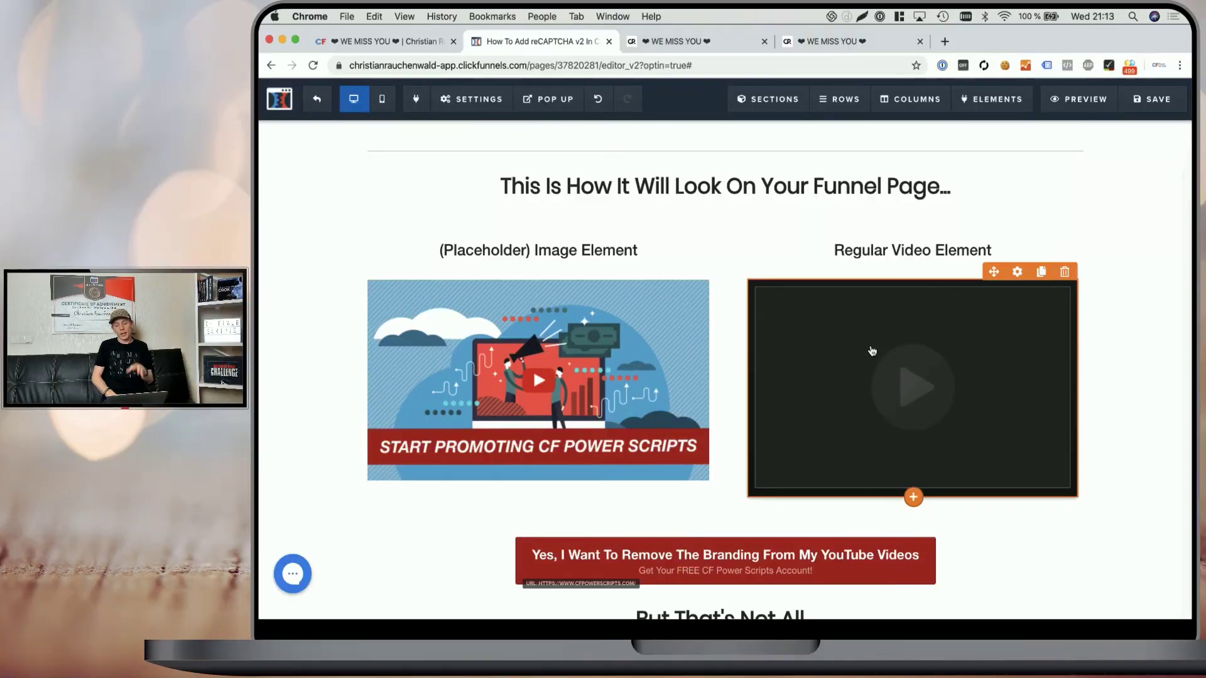
Check the regular video's YouTube URL ID, then show its CSS info, #tmp_video-35747
{"action": "left_click", "coordinate": [872, 350]}
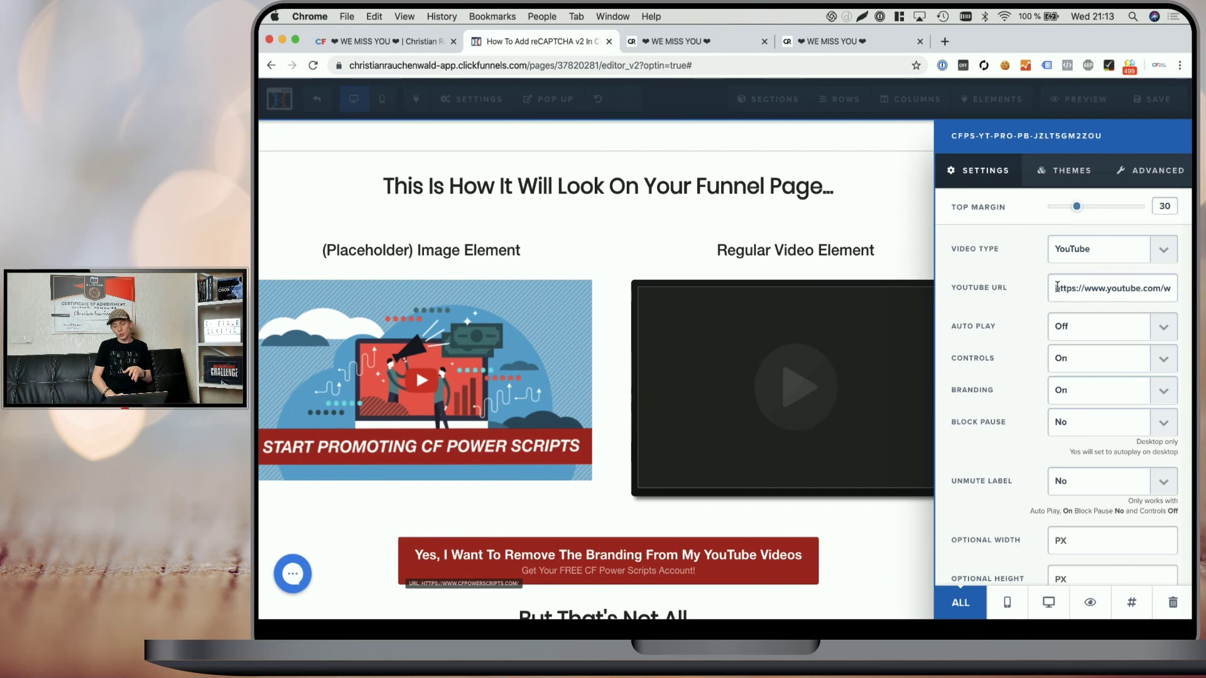
{"action": "left_click_drag", "start_coordinate": [1057, 289], "coordinate": [1183, 292]}
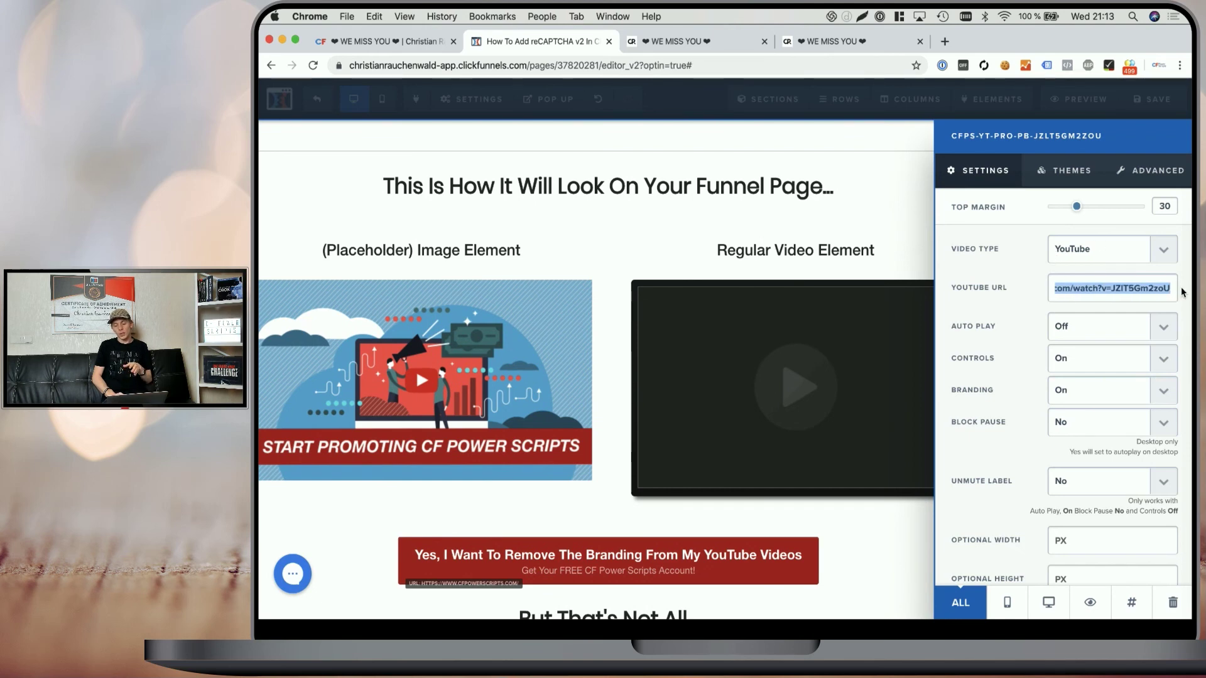
{"action": "left_click", "coordinate": [1019, 294]}
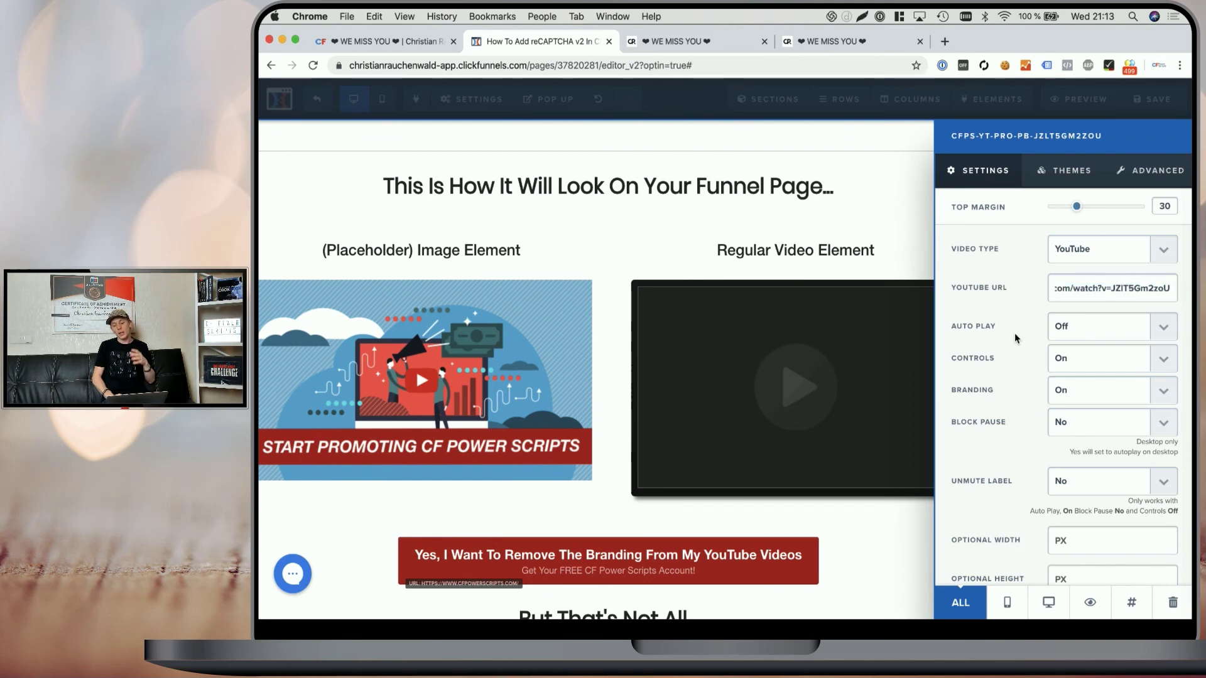
{"action": "left_click", "coordinate": [1132, 604]}
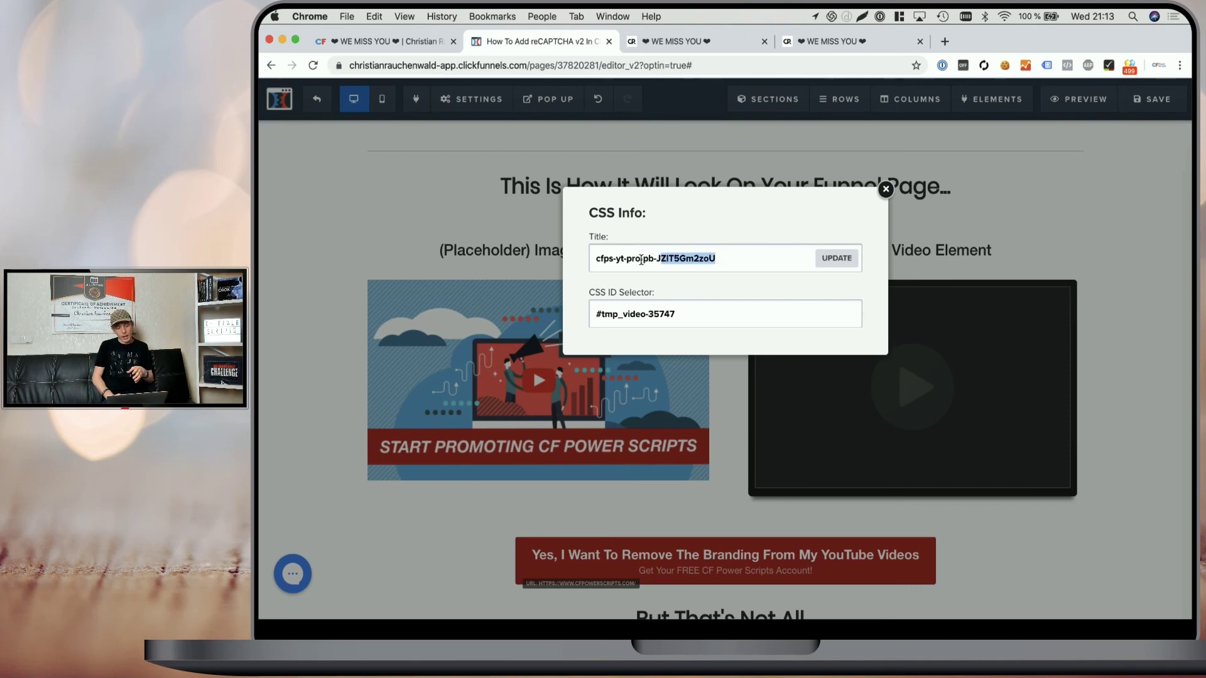
Insert a hyphen after 'pb' so the video title reads cfps-yt-pro-pb-JZIT5Gm2zoU
{"action": "left_click_drag", "start_coordinate": [641, 260], "coordinate": [652, 259]}
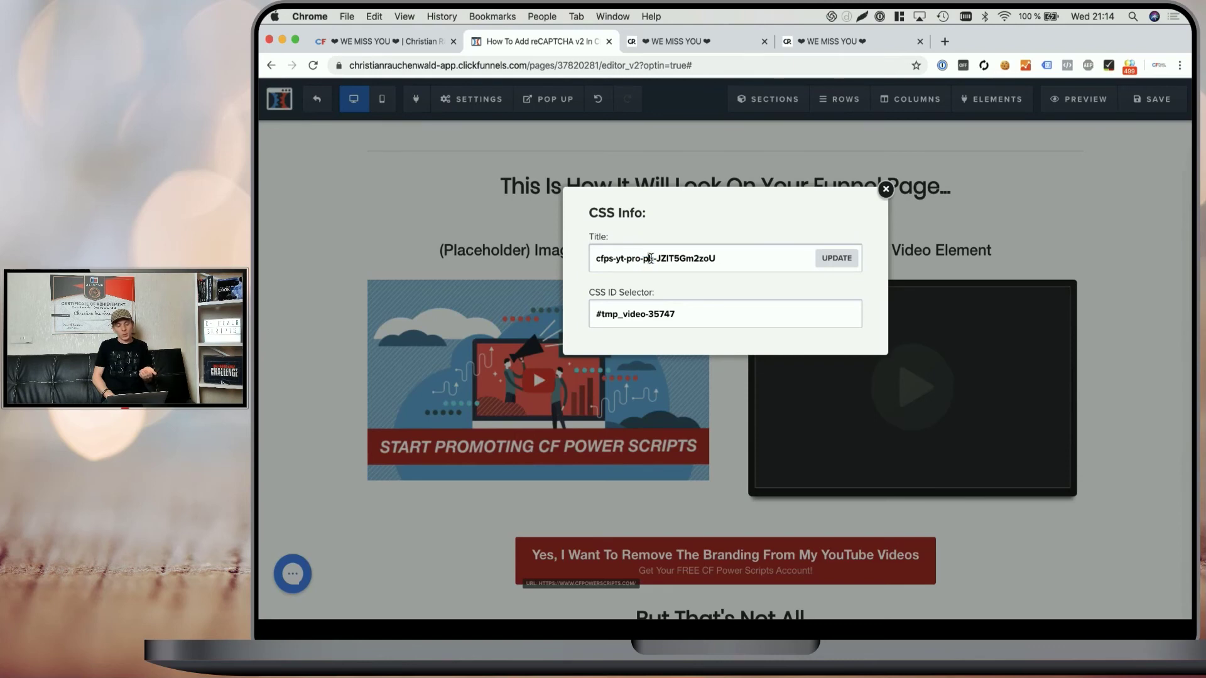
{"action": "type", "text": "-"}
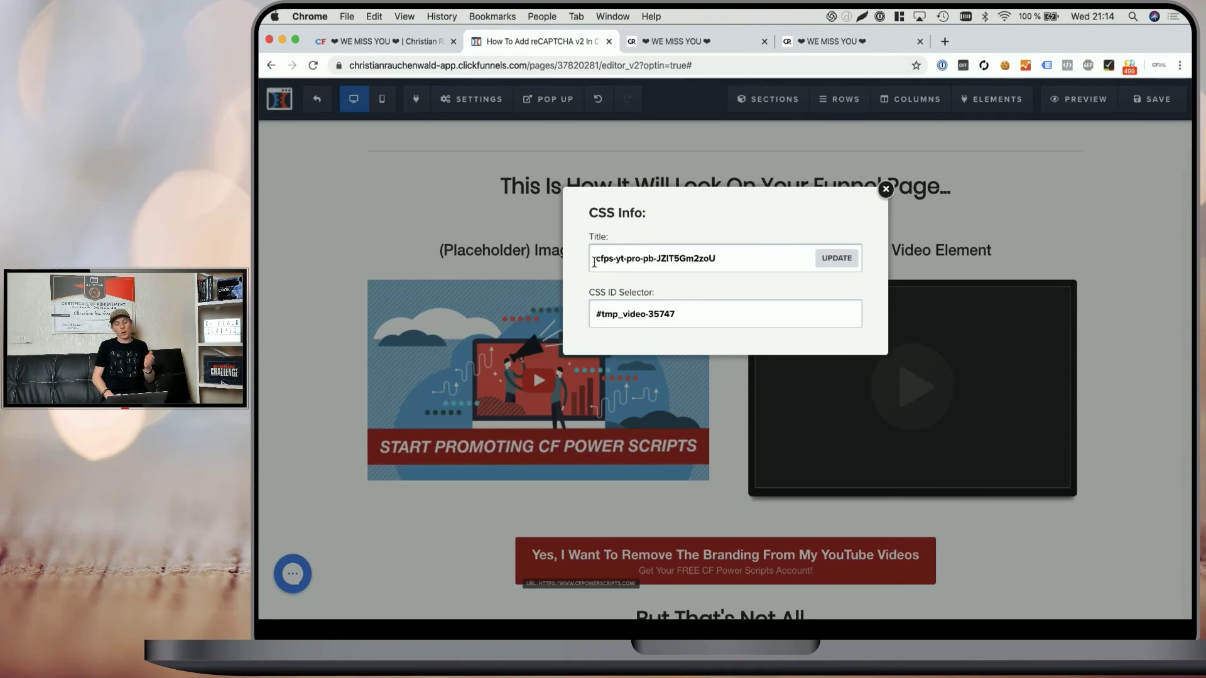
{"action": "left_click_drag", "start_coordinate": [630, 259], "coordinate": [637, 260]}
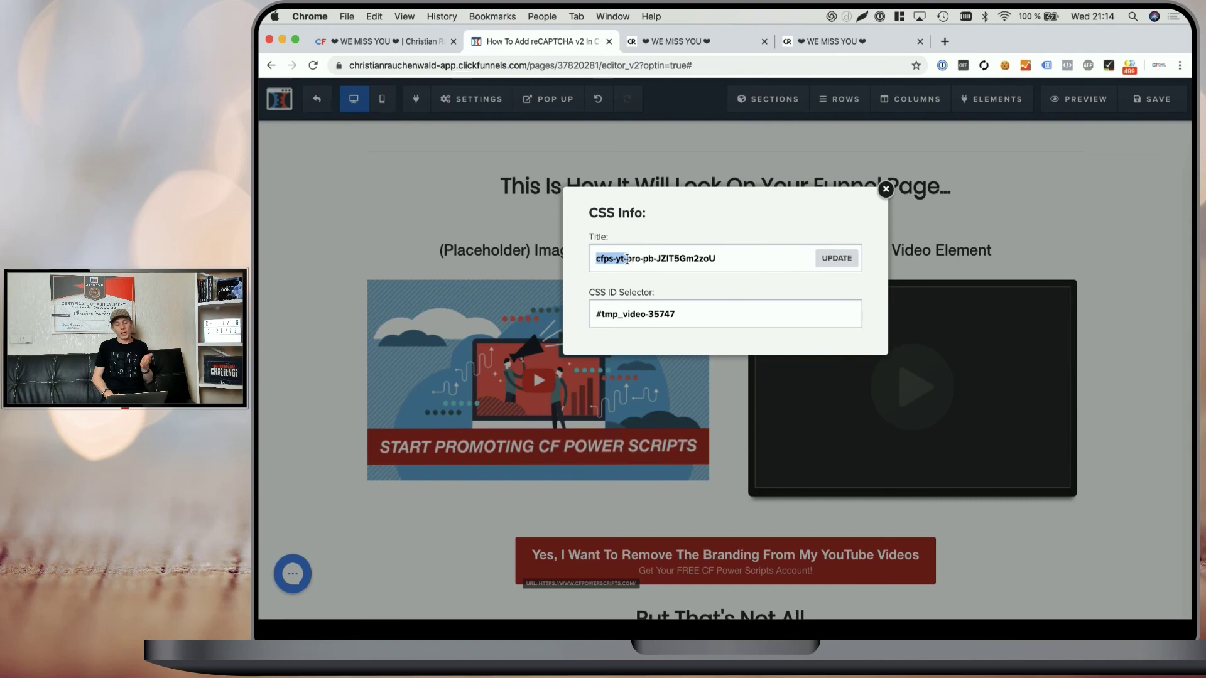